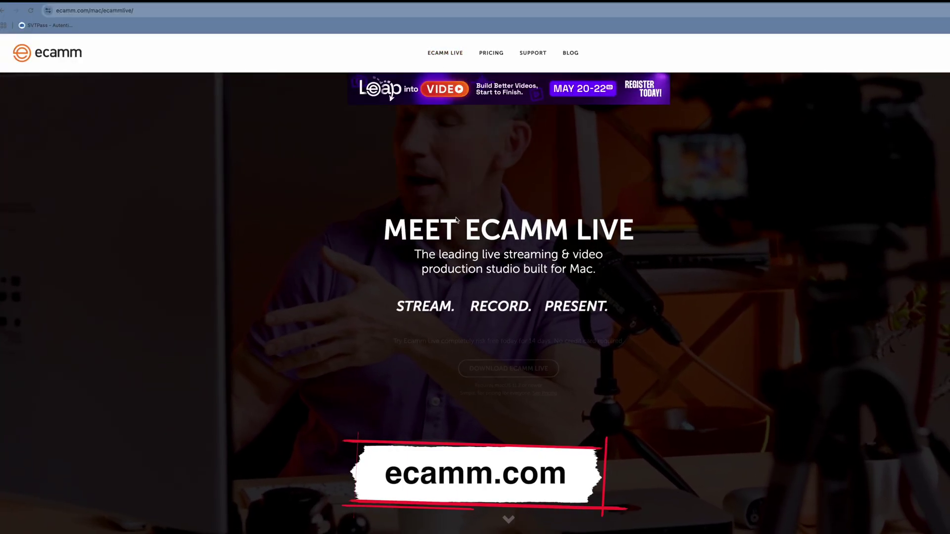
Start downloading Ecamm Live from the ecamm.com page
scroll(460, 262, "down", 15)
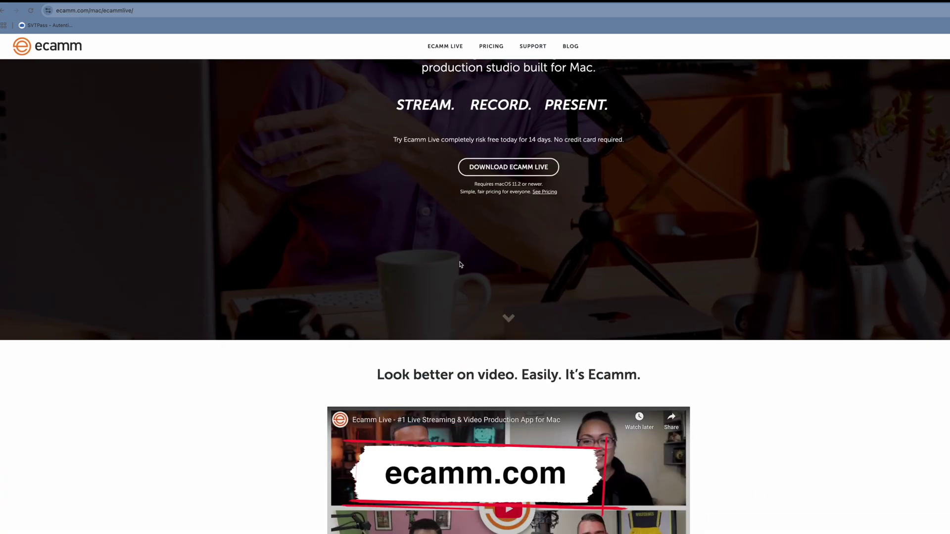
scroll(460, 265, "up", 15)
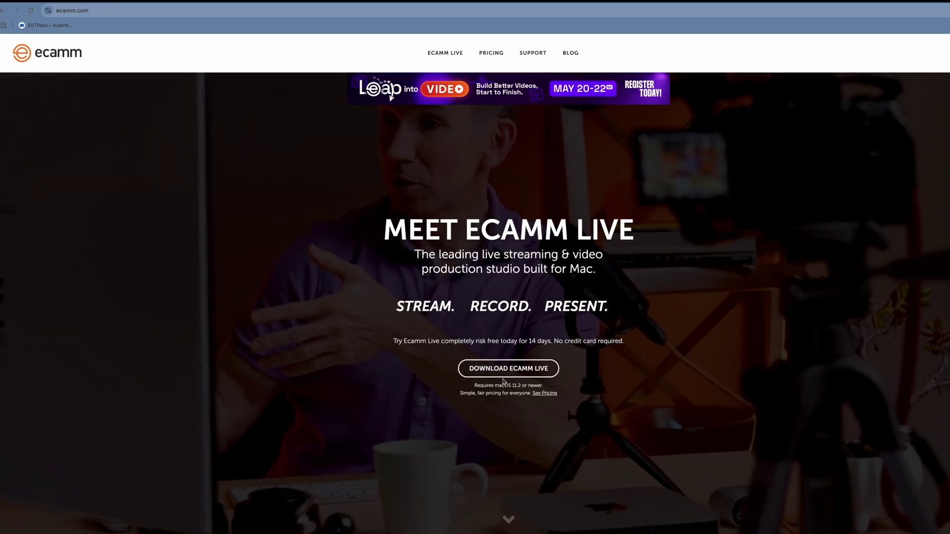
left_click(483, 366)
scroll(507, 371, "down", 6)
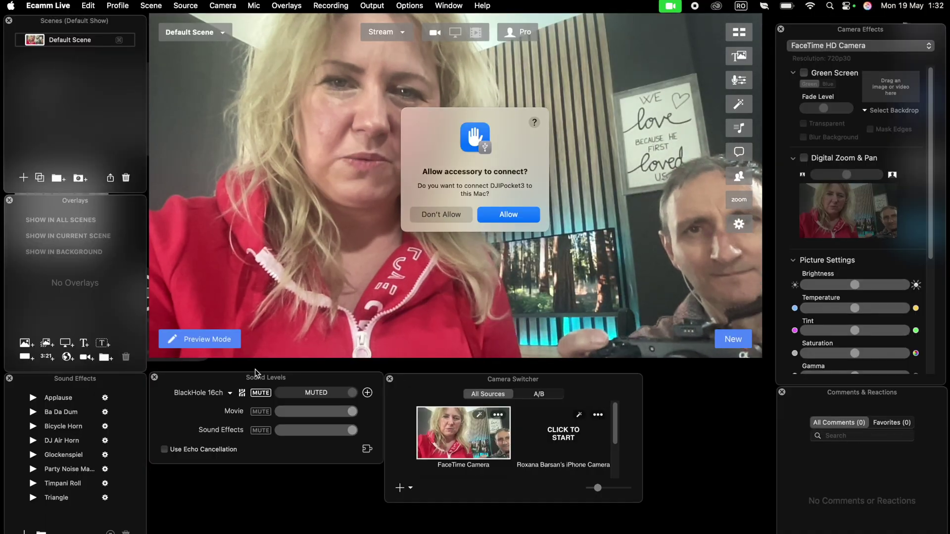
Allow the DJIPocket3 accessory and make the OsmoPocket3 the live camera in Camera Switcher
left_click(526, 211)
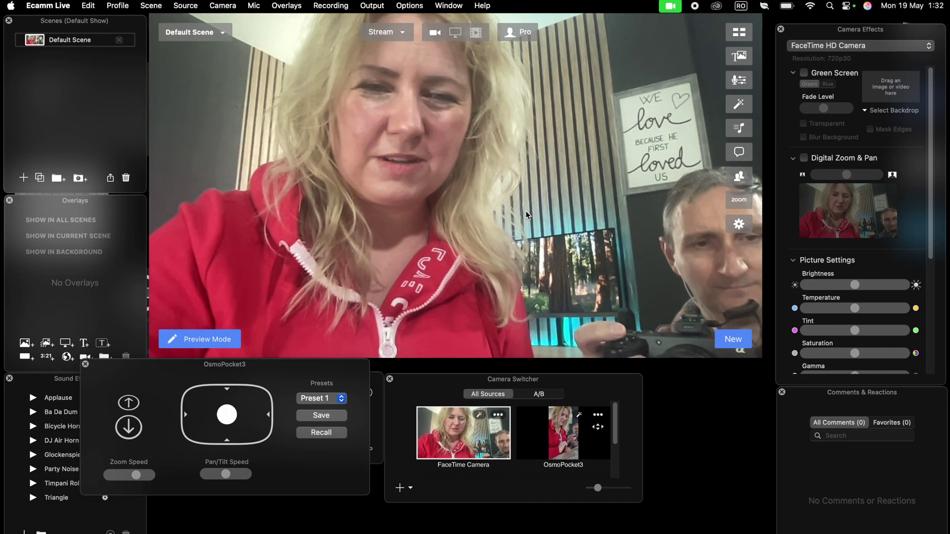
left_click(557, 428)
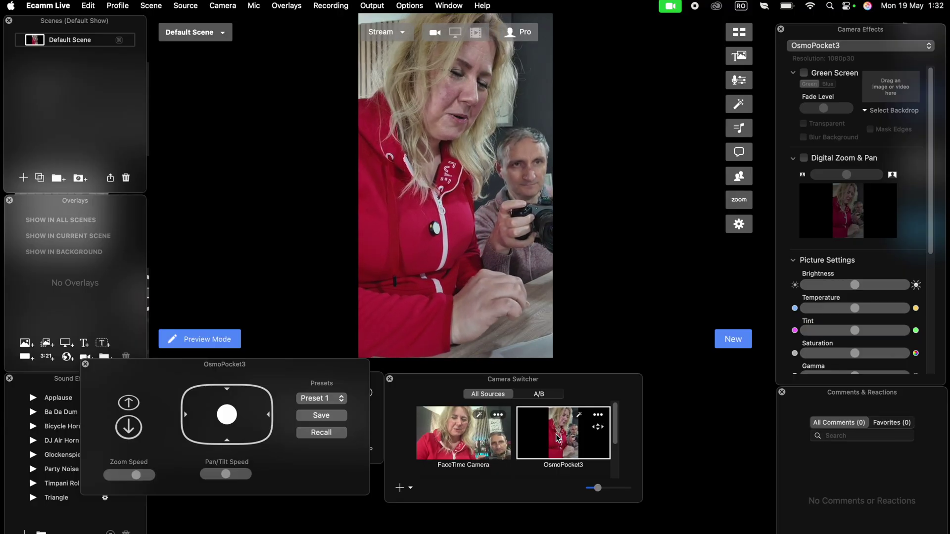
mouse_move(460, 322)
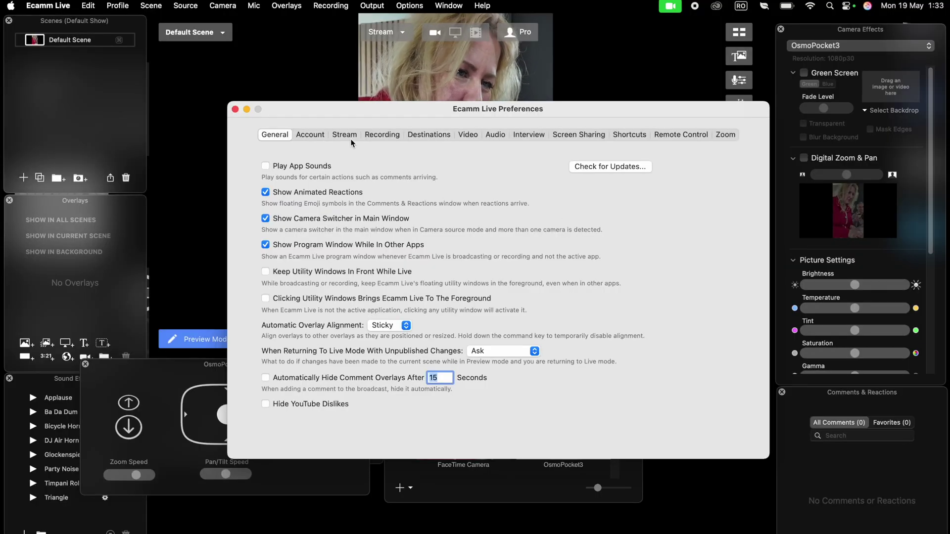
In Stream preferences, keep High (1080p) size, choose Tall (9:16) shape and 60 FPS
left_click(348, 135)
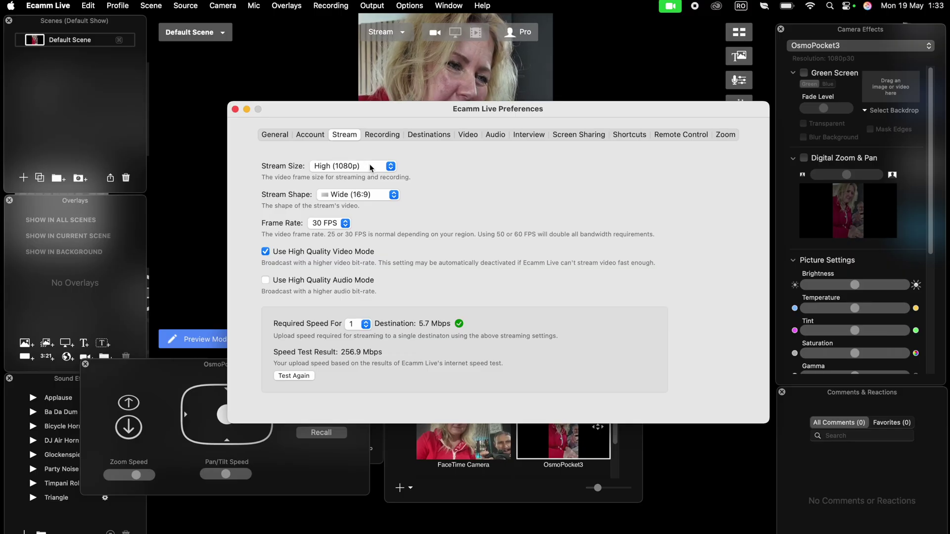
left_click(370, 167)
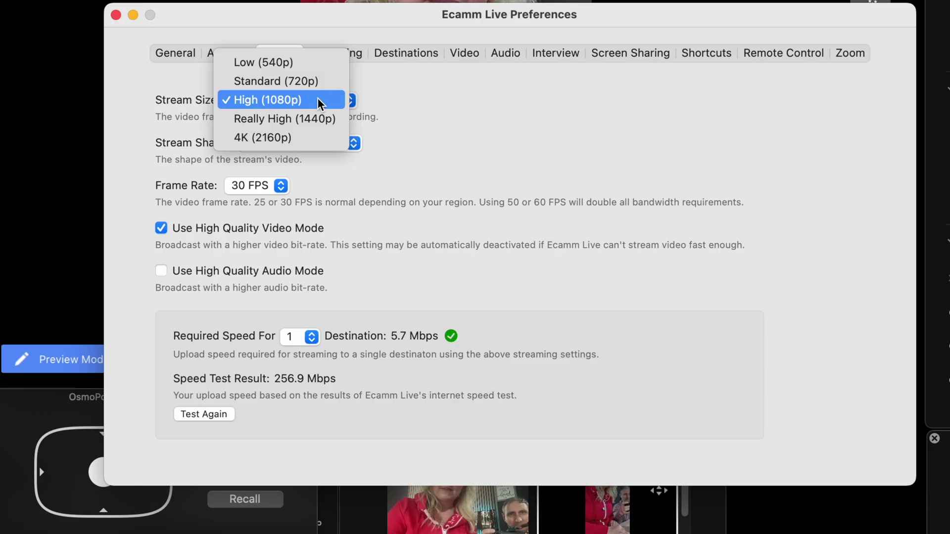
left_click(447, 98)
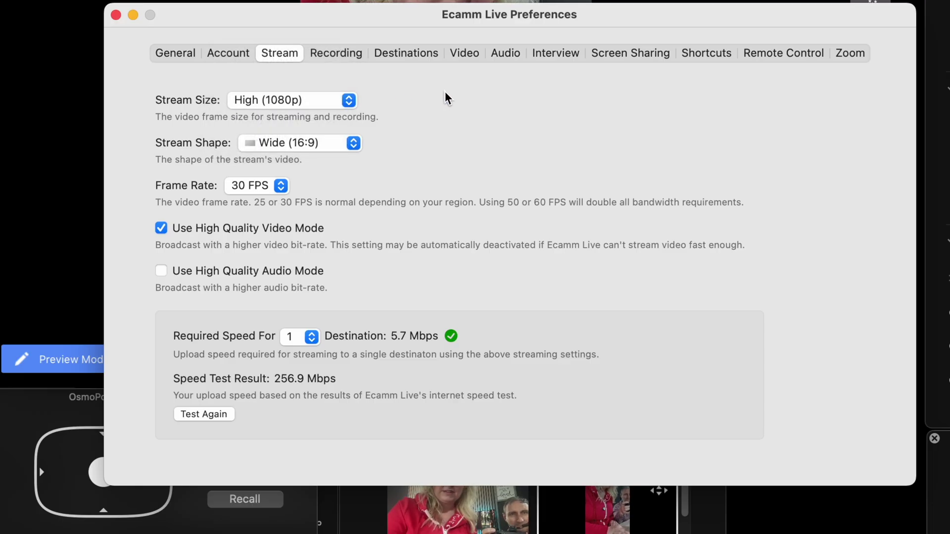
left_click(324, 148)
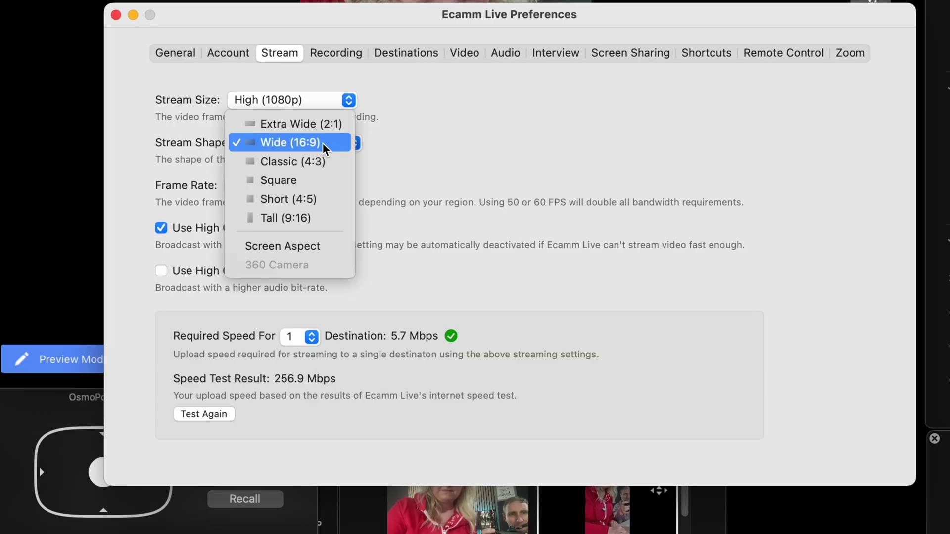
left_click(307, 219)
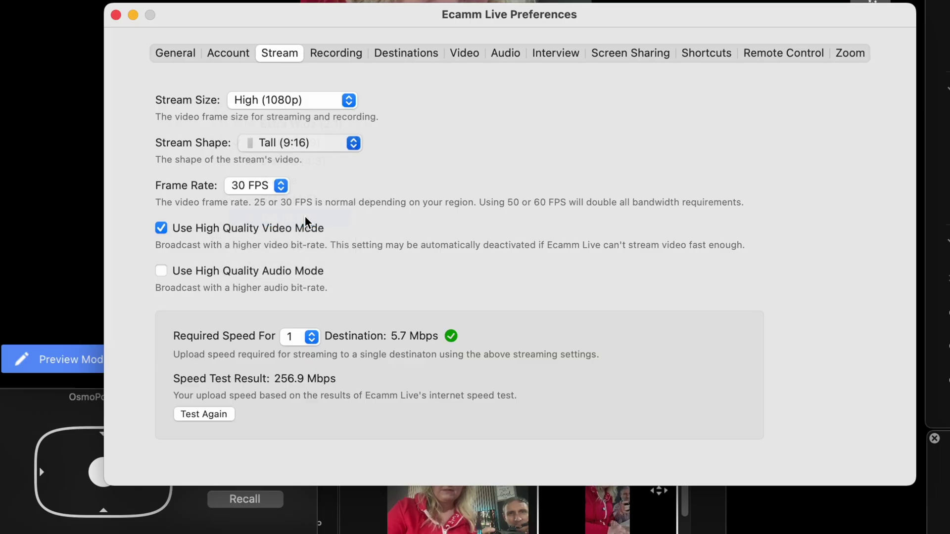
left_click(267, 191)
left_click(265, 225)
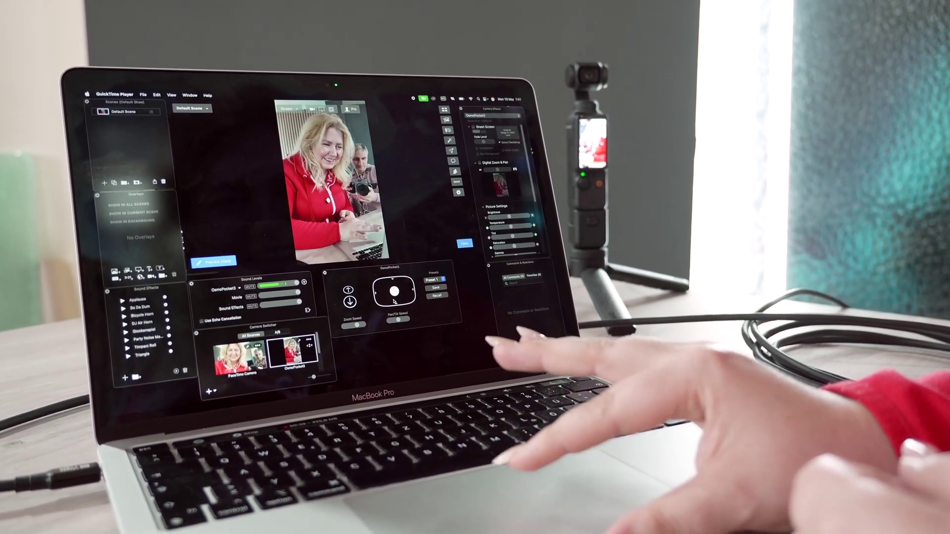
left_click(457, 275)
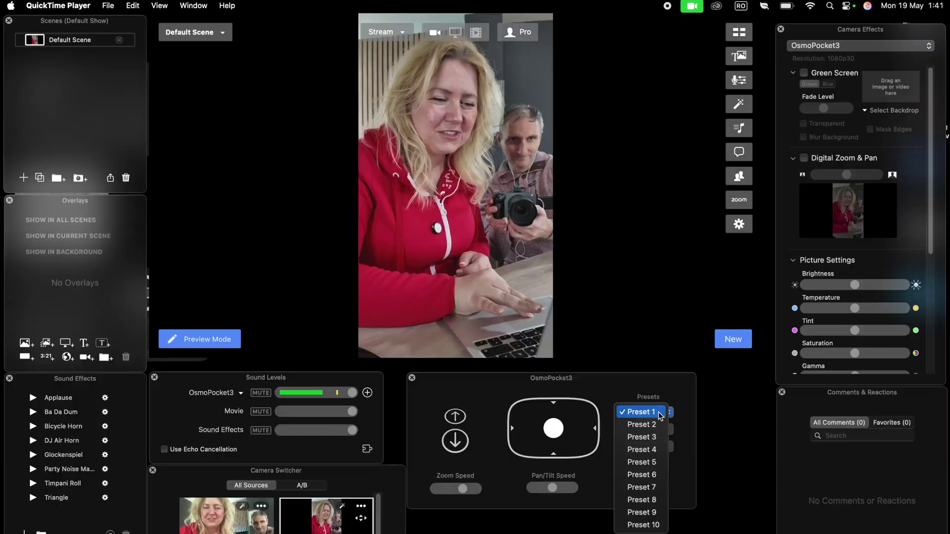
left_click(683, 404)
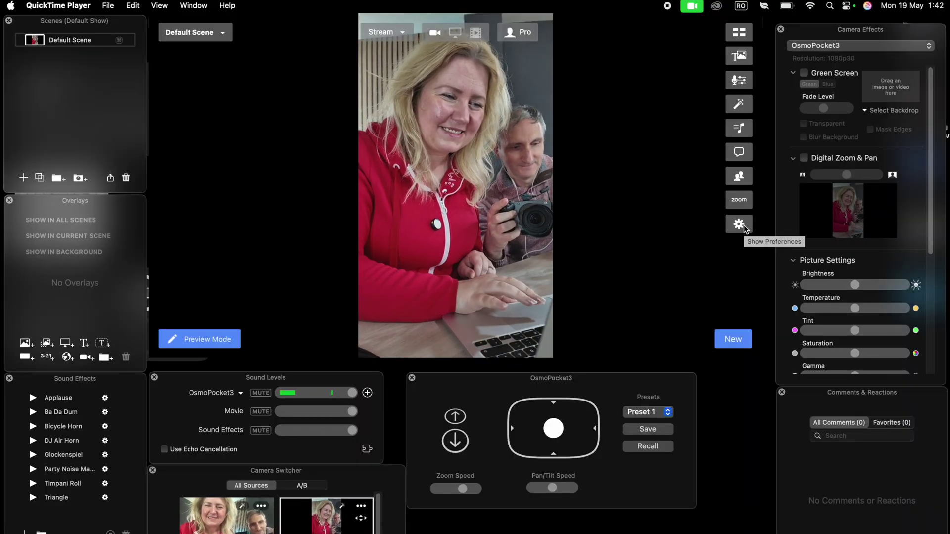
left_click(744, 225)
left_click(429, 135)
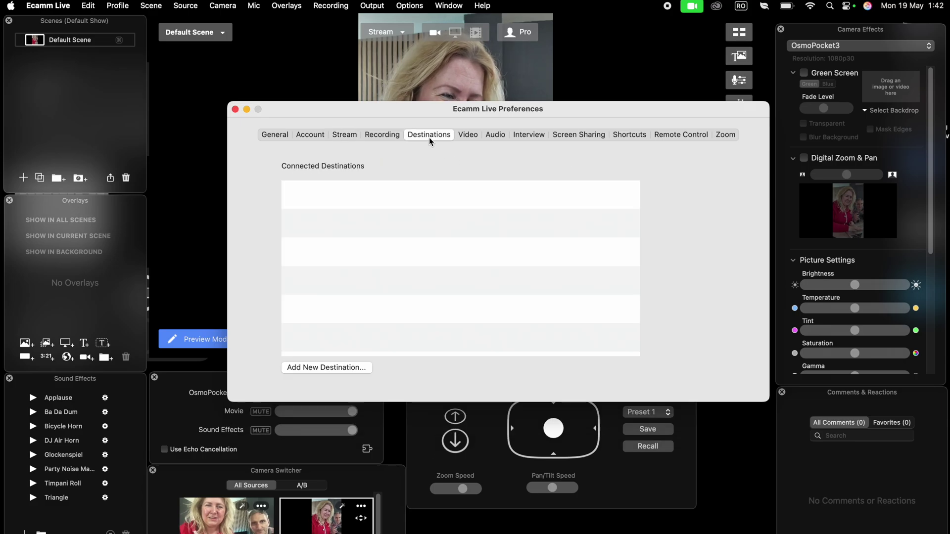
left_click(326, 370)
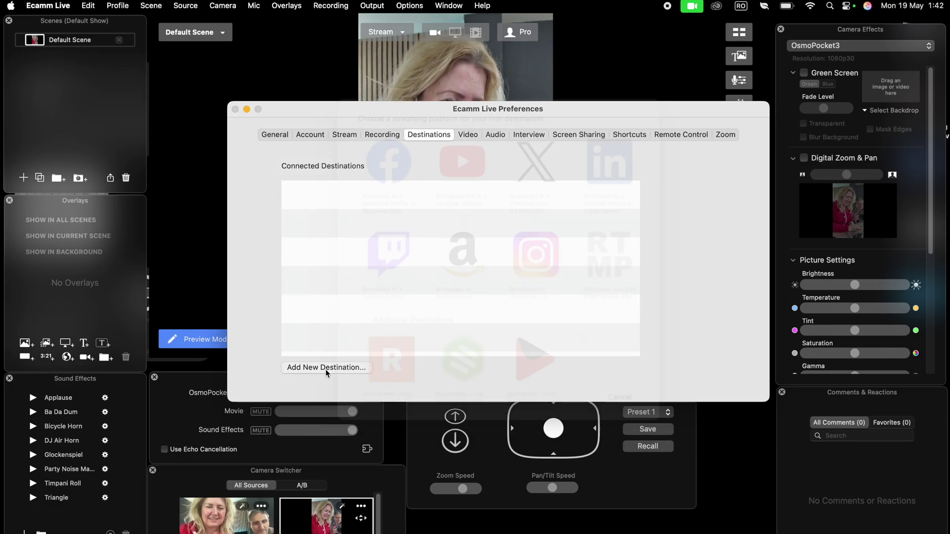
key("Escape")
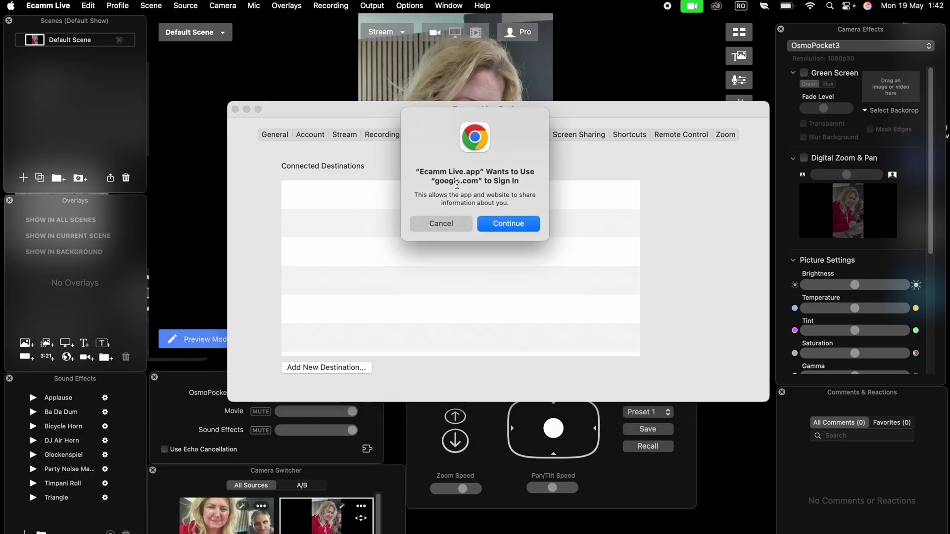
left_click(507, 224)
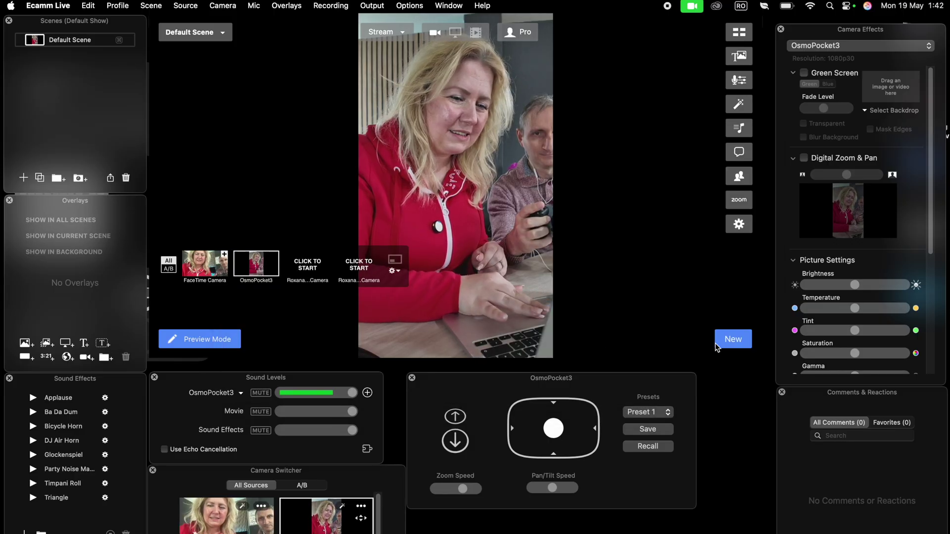
Create a new scheduled broadcast with its start hour set to 5
left_click(716, 342)
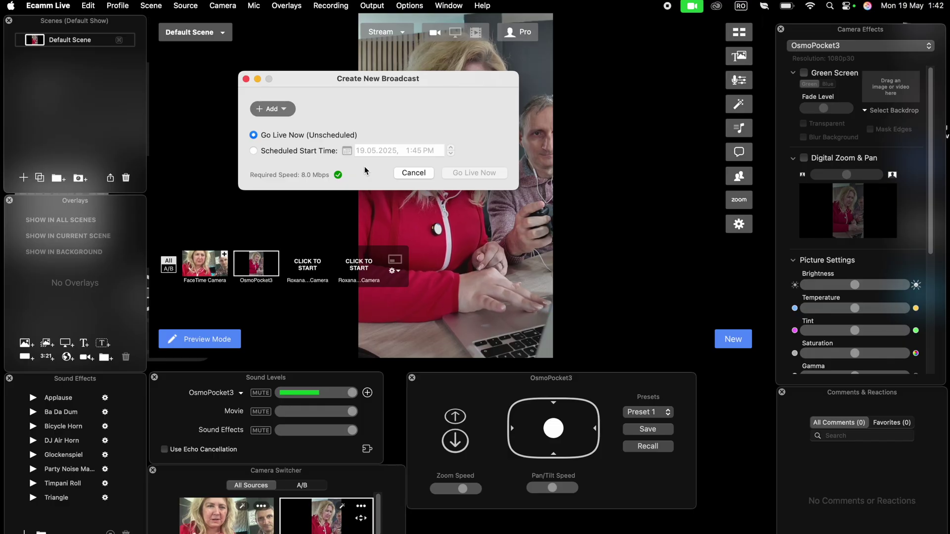
left_click(286, 151)
left_click(426, 151)
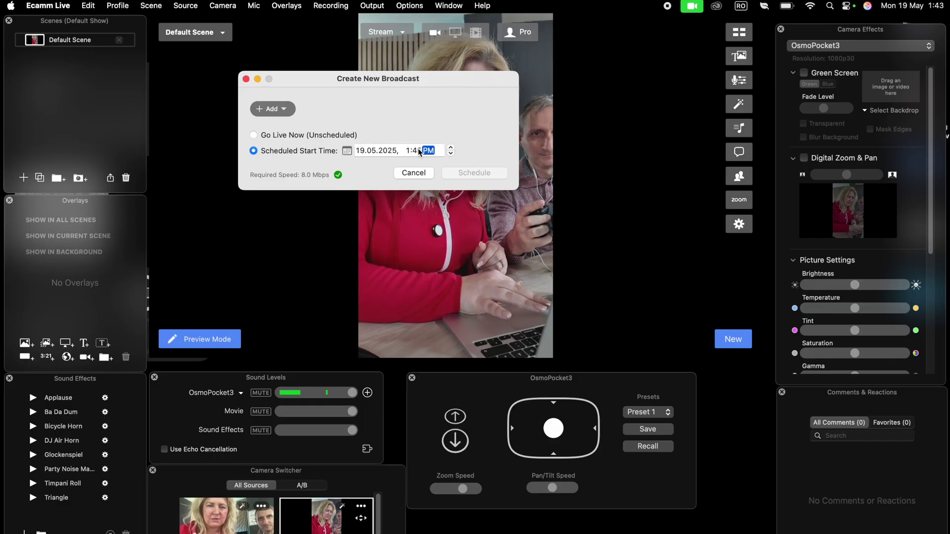
left_click(408, 151)
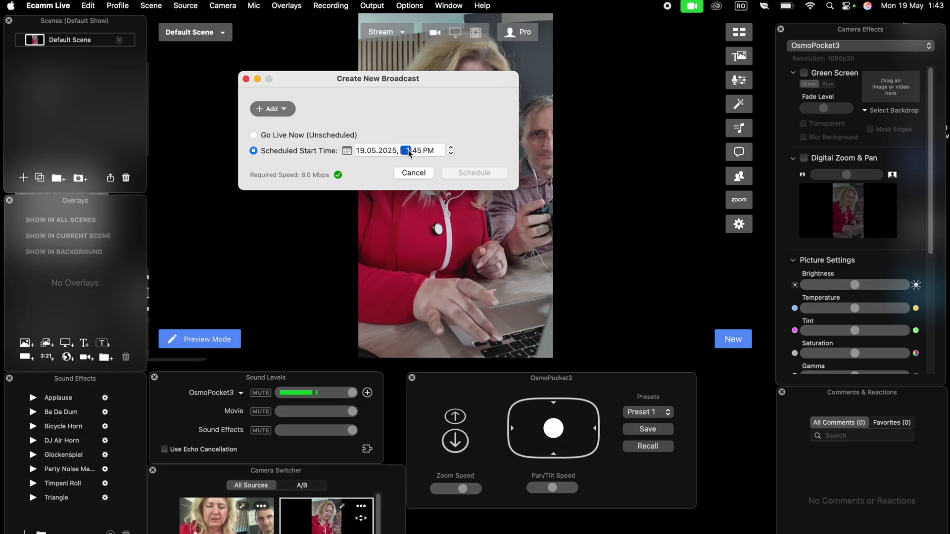
type("5")
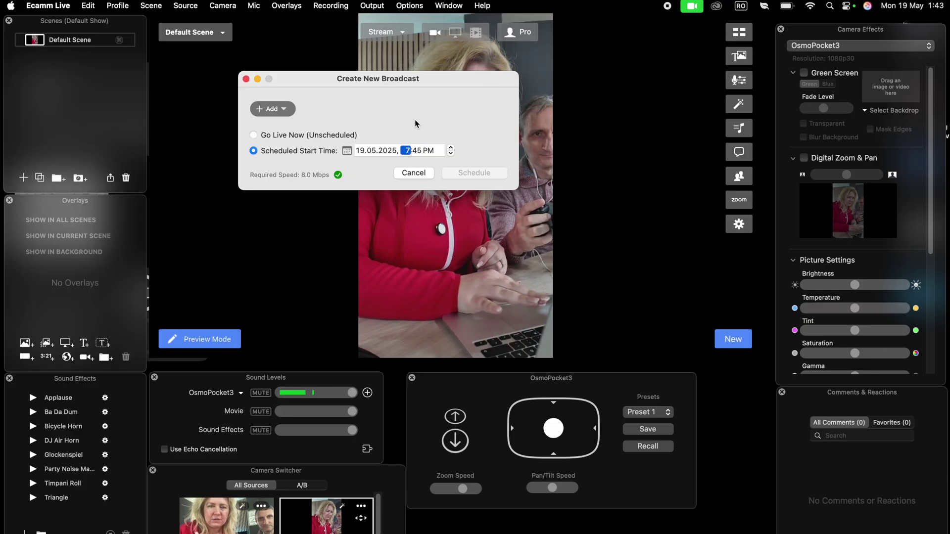
Add the YouTube channel as destination and title the broadcast 'TEST LIVESTREAM'
left_click(293, 112)
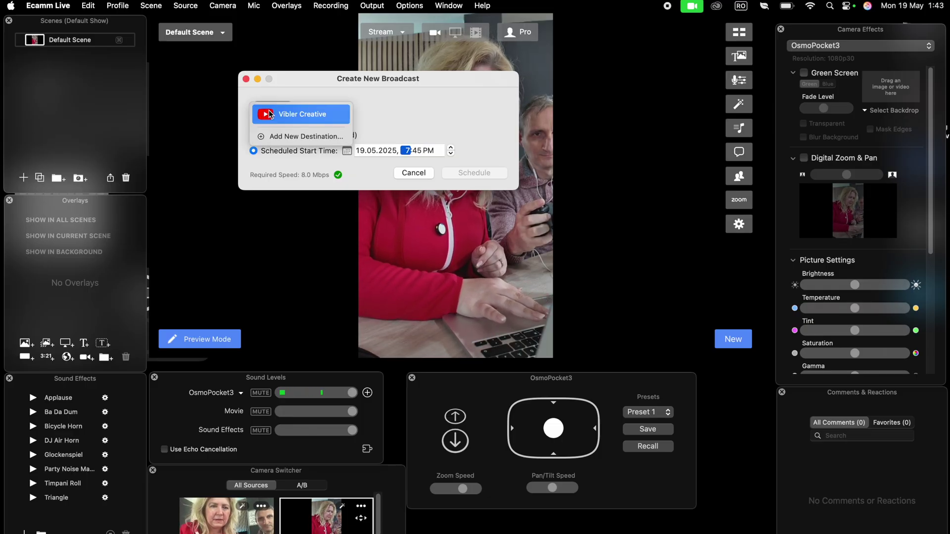
left_click(332, 114)
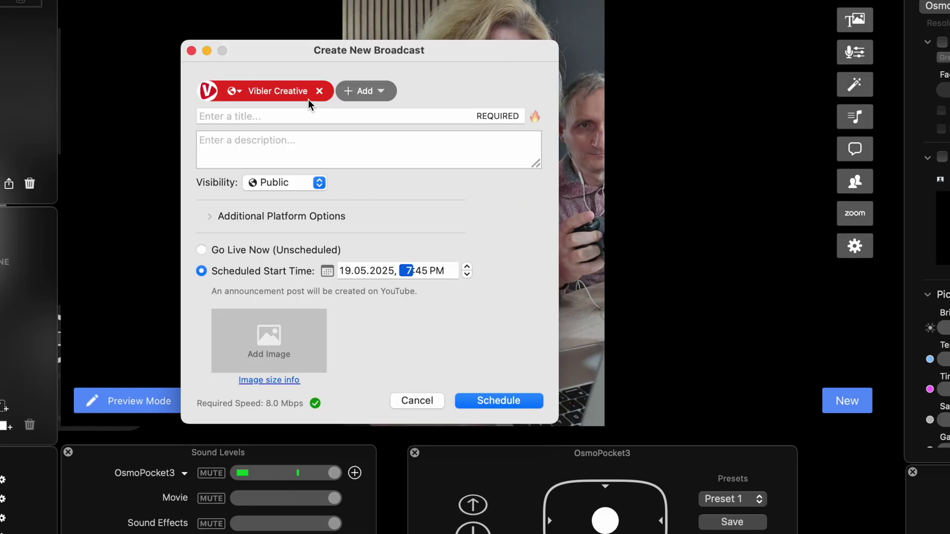
left_click(277, 117)
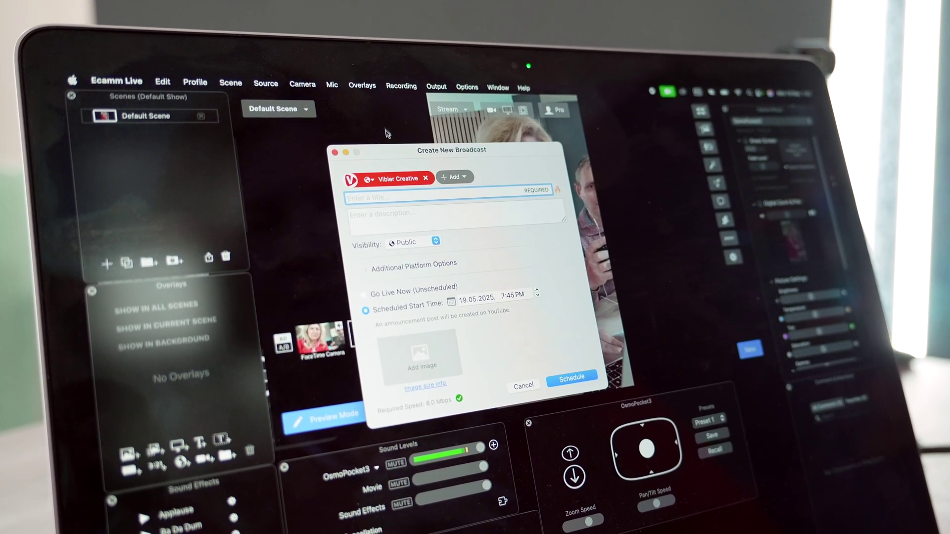
left_click_drag(426, 153, 495, 134)
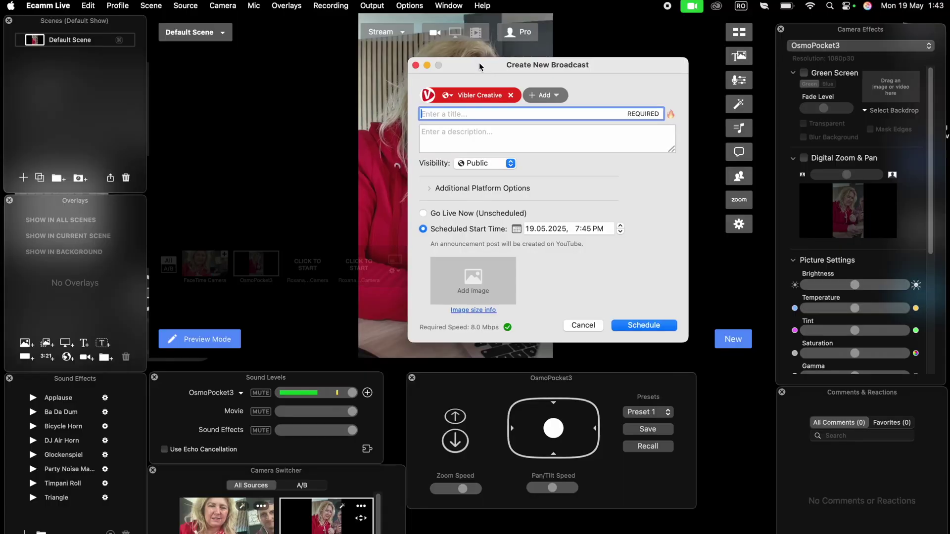
left_click_drag(479, 62, 489, 71)
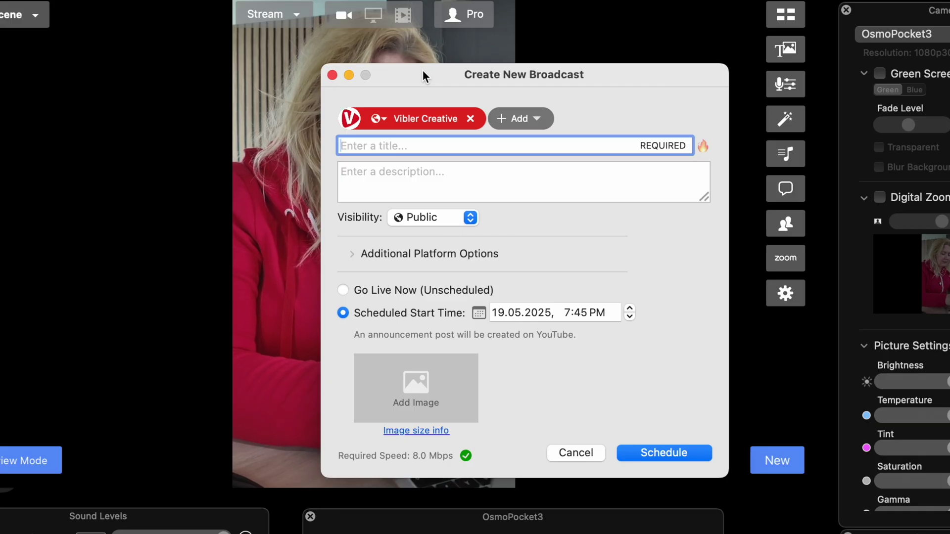
type("TEST LIV")
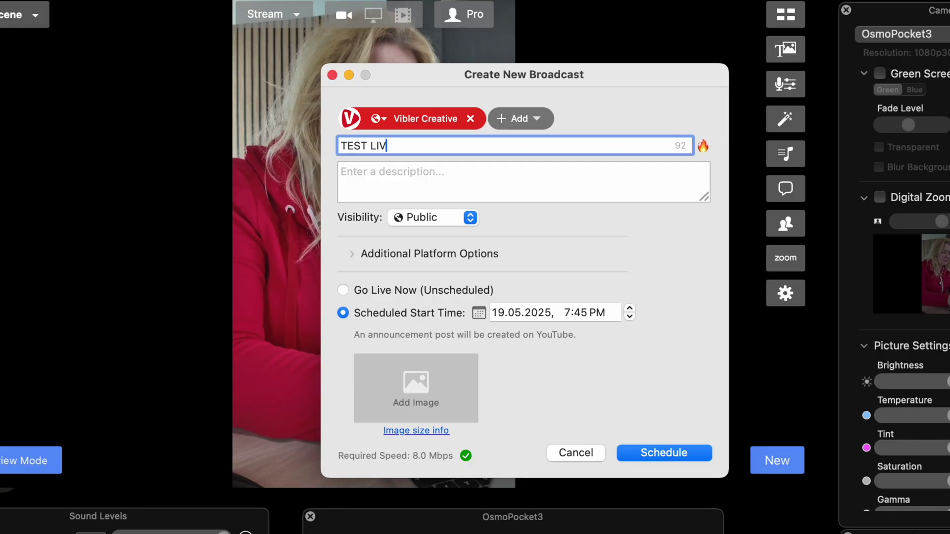
type("ESTREAM")
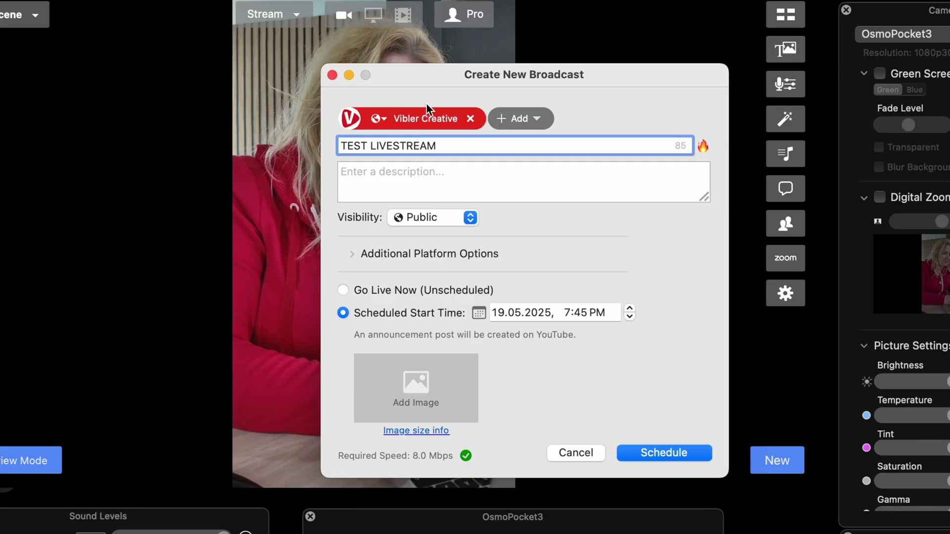
Enter the description 'This is our setup.' and set visibility to Unlisted
left_click(429, 180)
type("Thi")
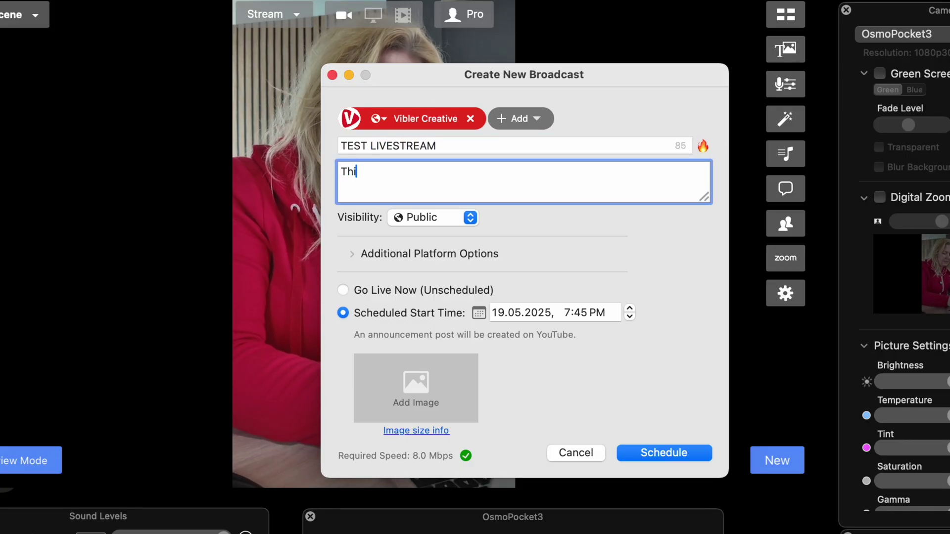
type("s is our ")
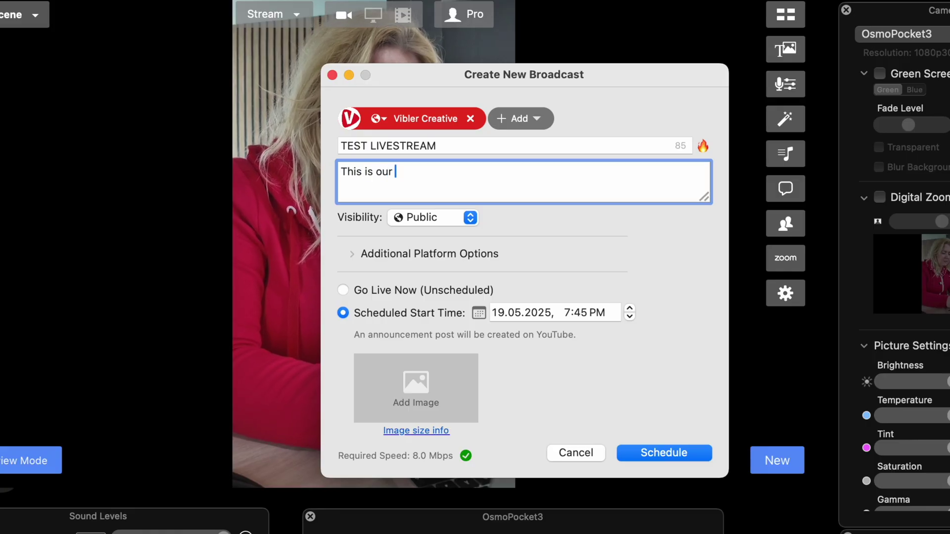
type("setup.")
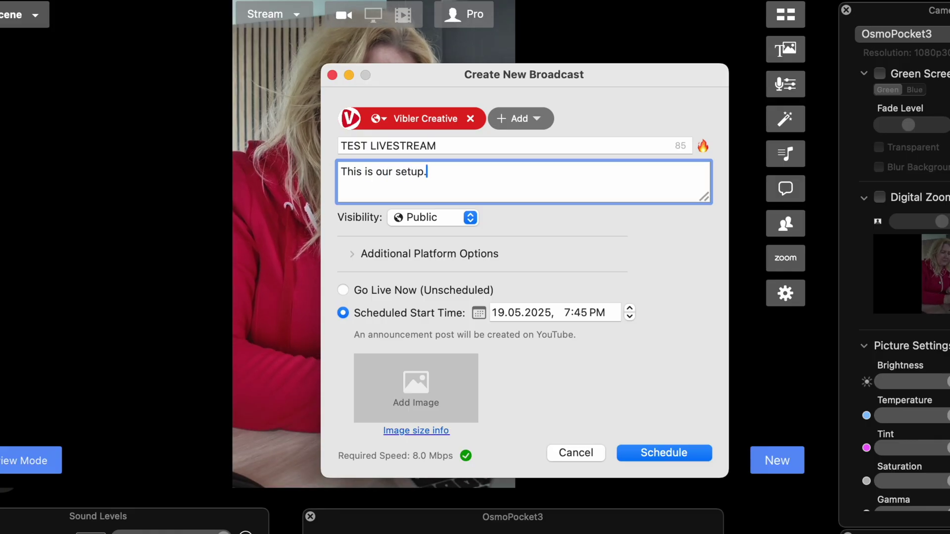
left_click(461, 224)
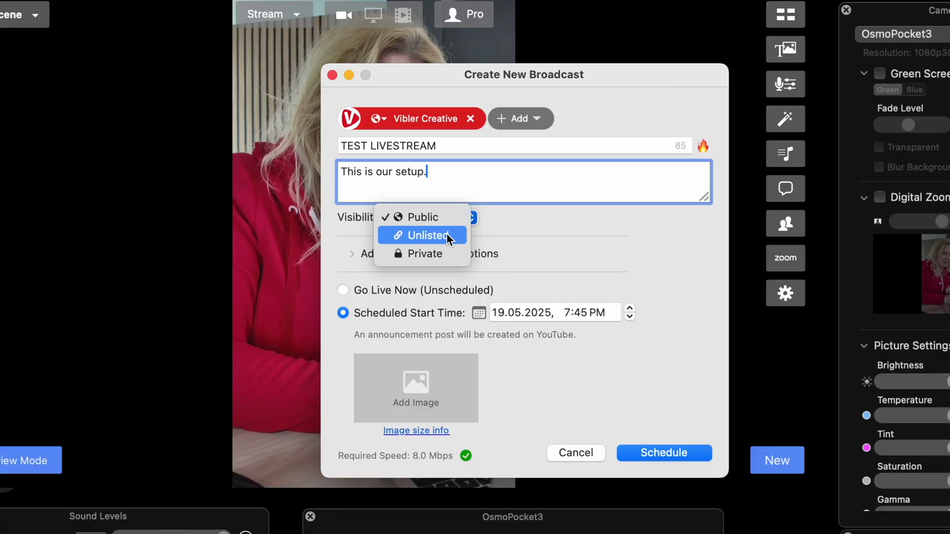
left_click(446, 233)
left_click(351, 254)
left_click(352, 255)
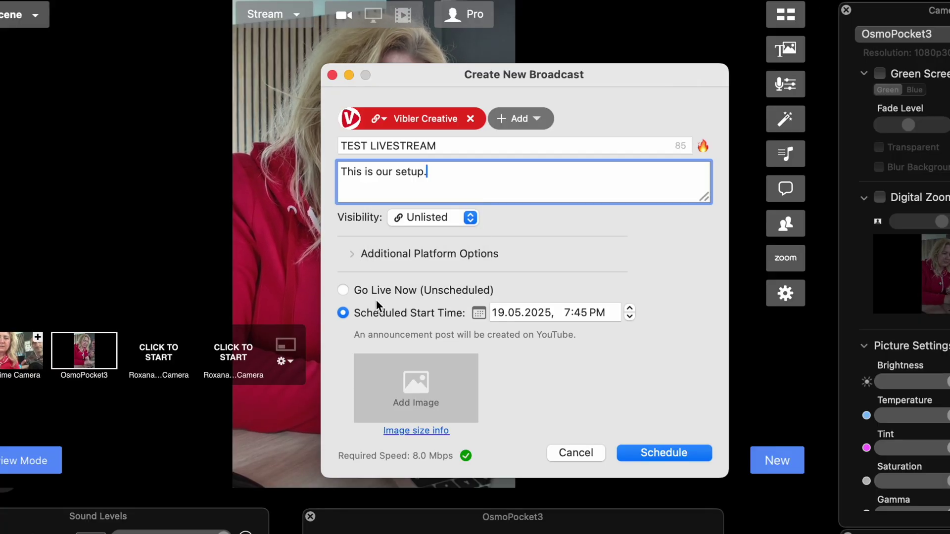
Attach YouTube Thumbnail.png as the thumbnail and schedule TEST LIVESTREAM on YouTube
left_click(417, 378)
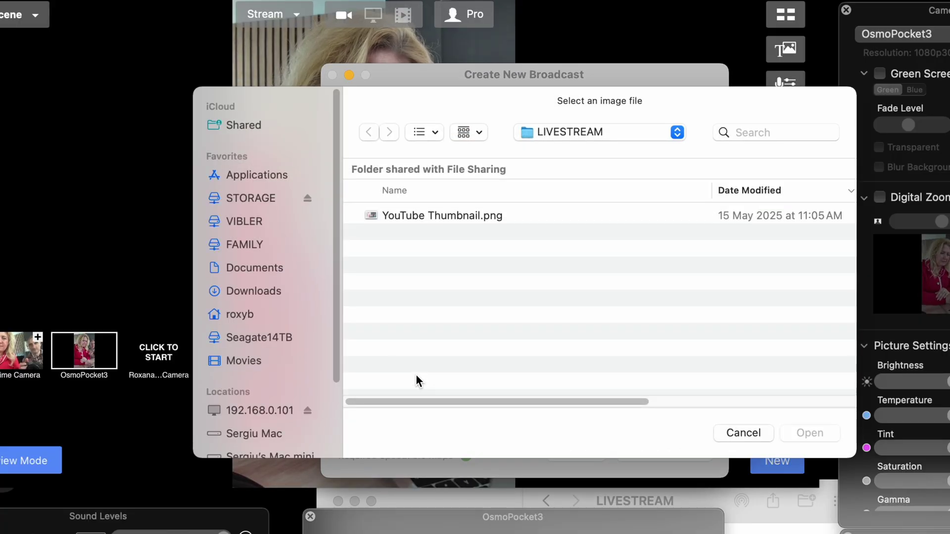
left_click(390, 215)
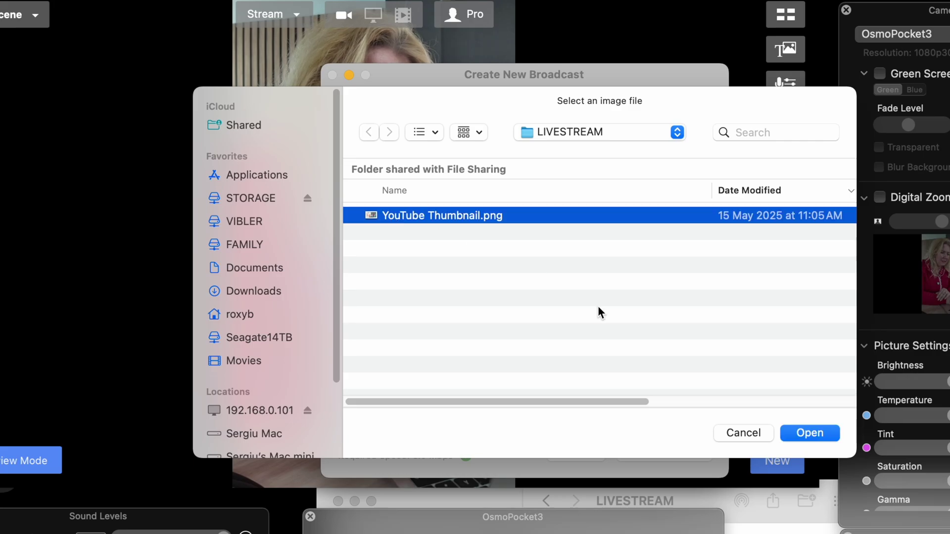
left_click(822, 431)
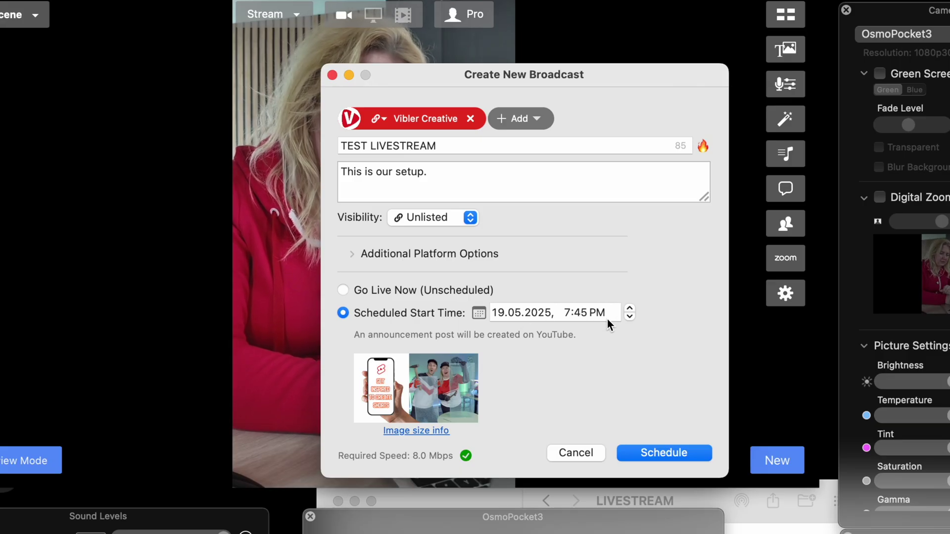
left_click(658, 452)
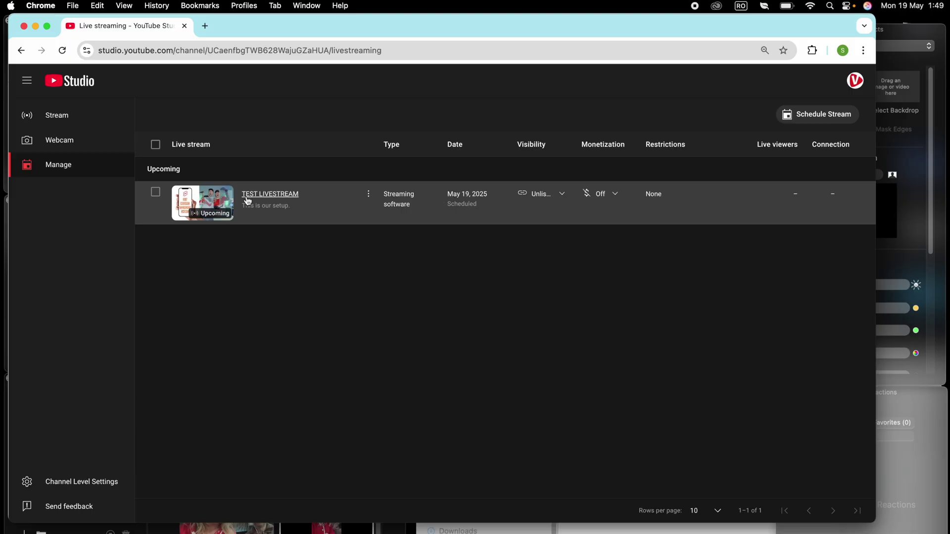
Open the TEST LIVESTREAM control room from YouTube Studio's upcoming streams
left_click(206, 205)
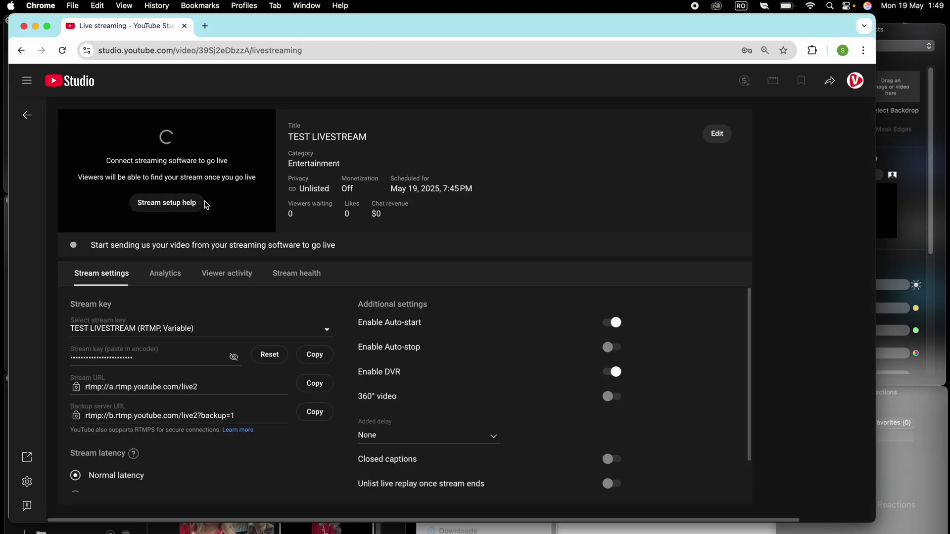
In the output options, toggle Record on and back off, leaving only Stream enabled
scroll(601, 324, "down", 1)
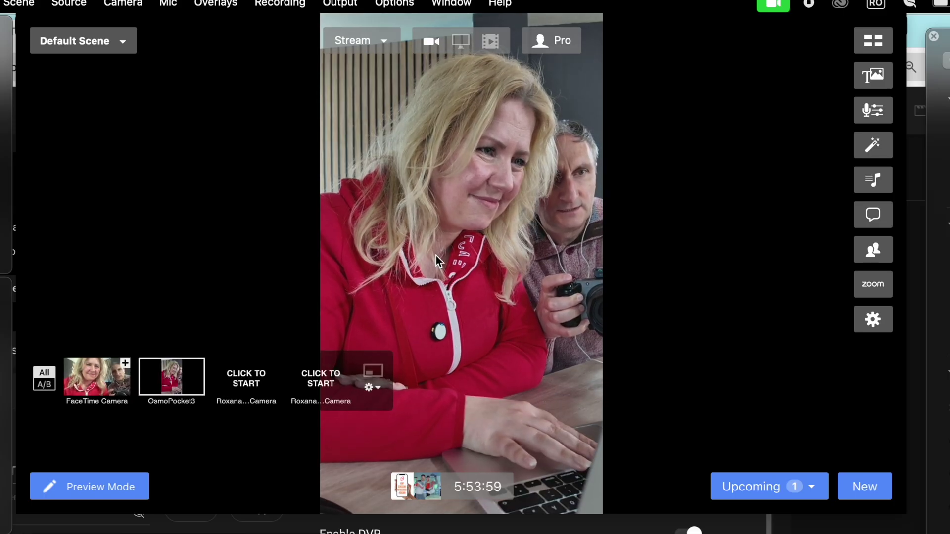
left_click(364, 35)
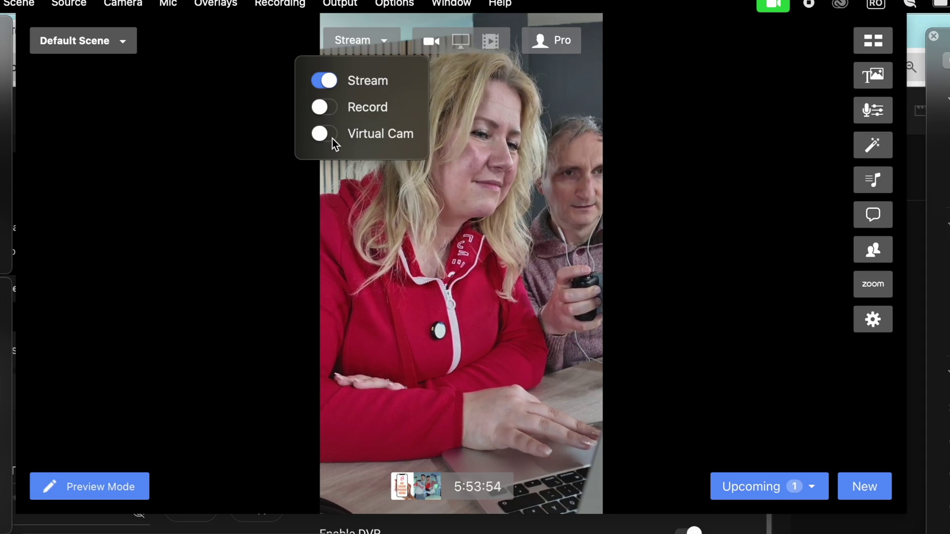
left_click(323, 107)
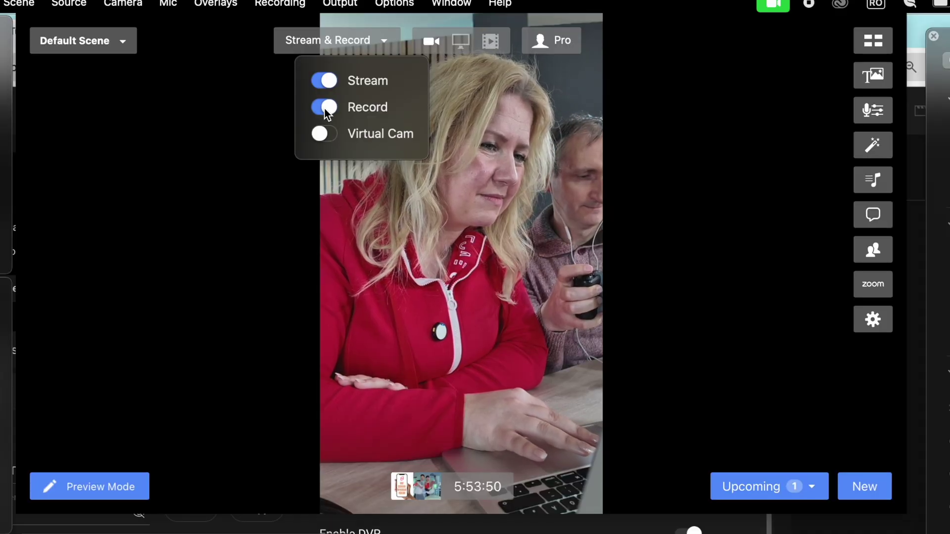
left_click(325, 108)
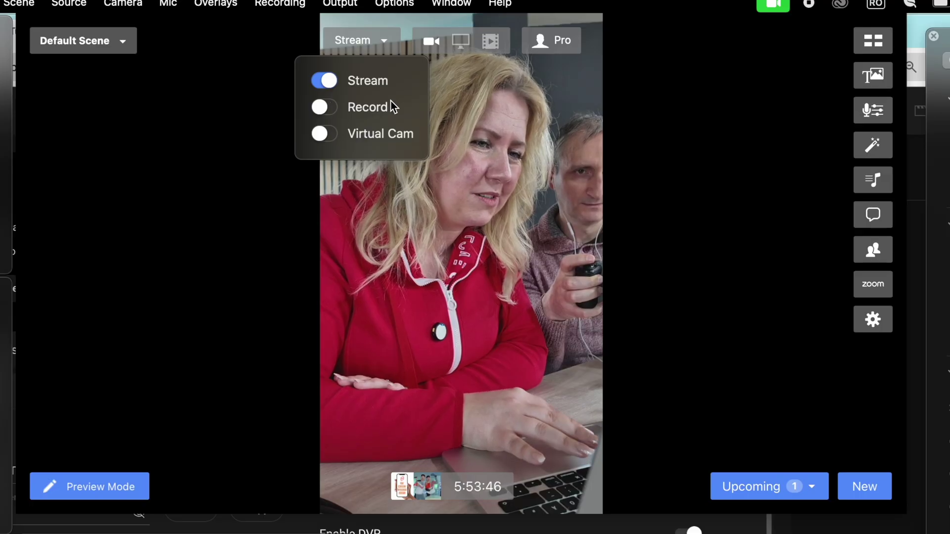
left_click(359, 41)
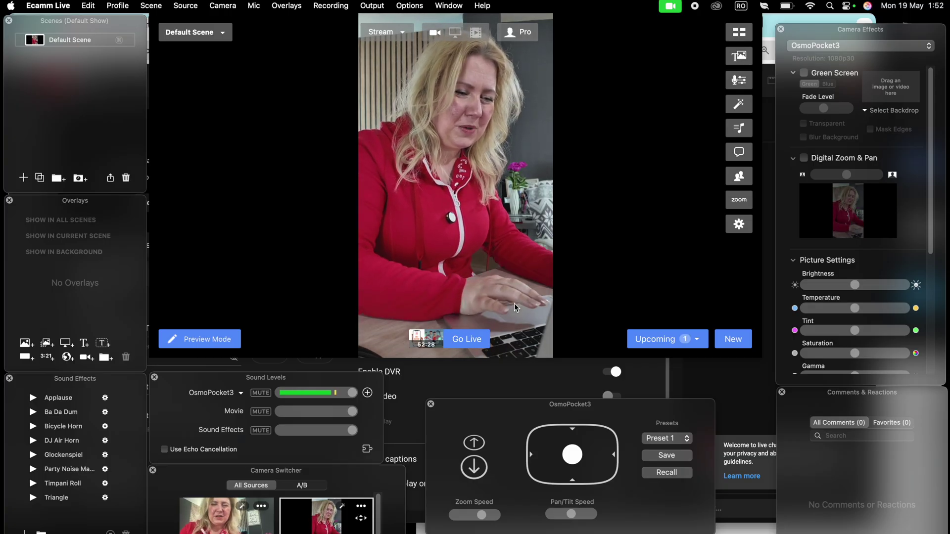
Go live with TEST LIVESTREAM, confirming Go Live Now 52 minutes ahead of schedule
mouse_move(472, 341)
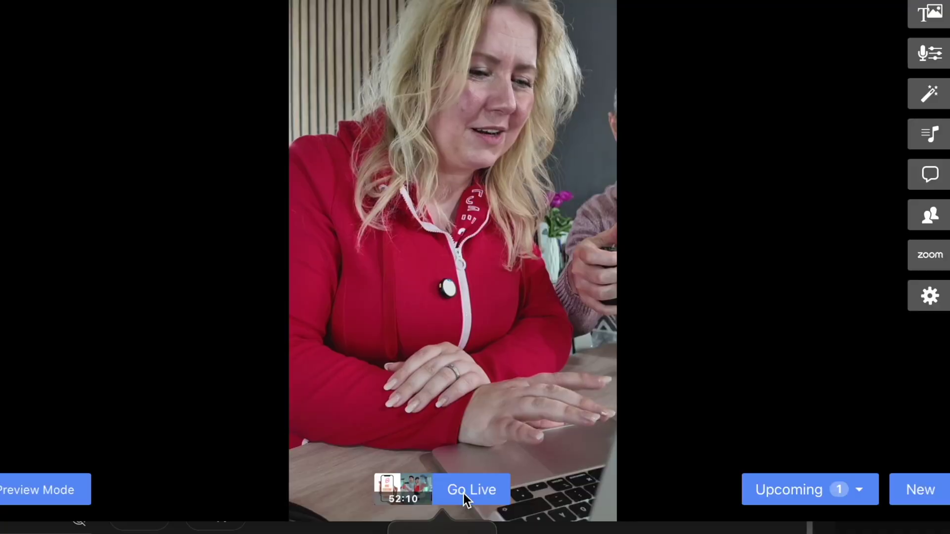
left_click(511, 452)
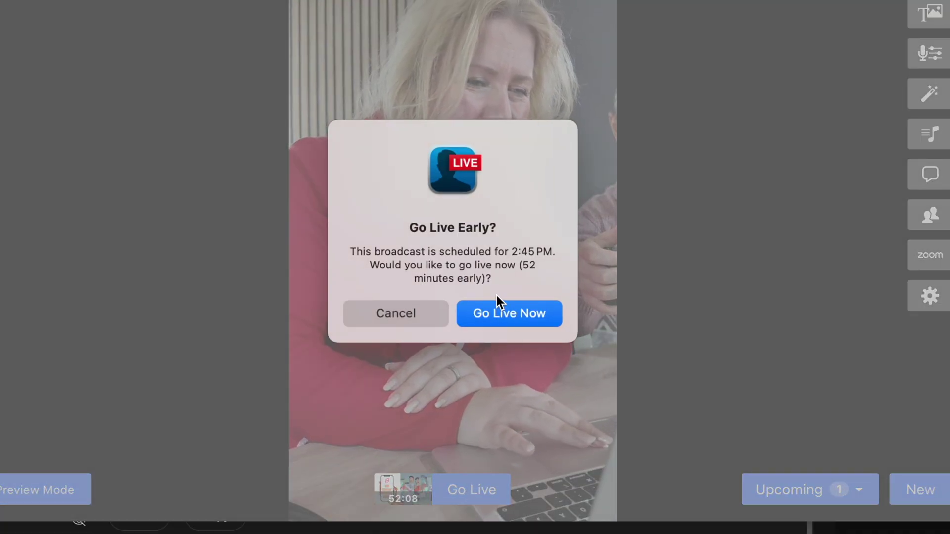
left_click_drag(486, 253, 535, 265)
left_click(515, 251)
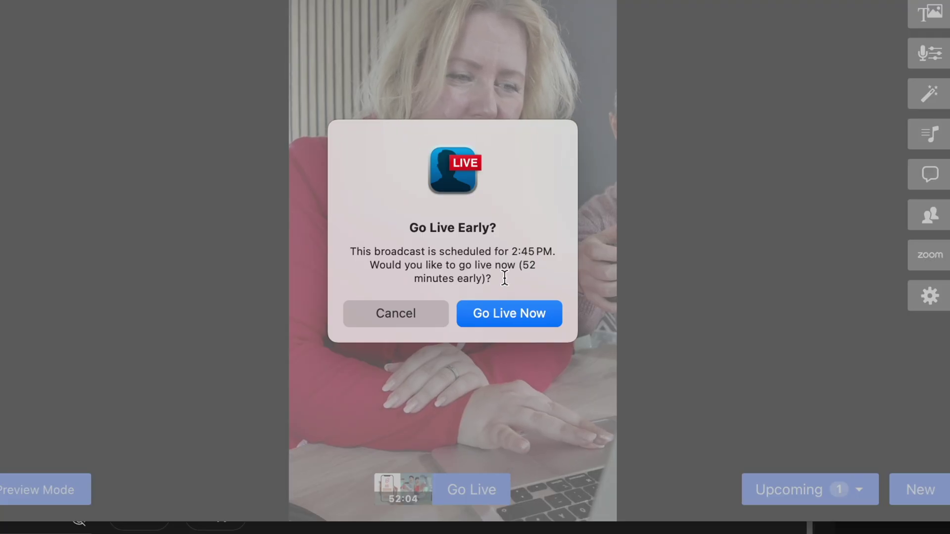
left_click(511, 316)
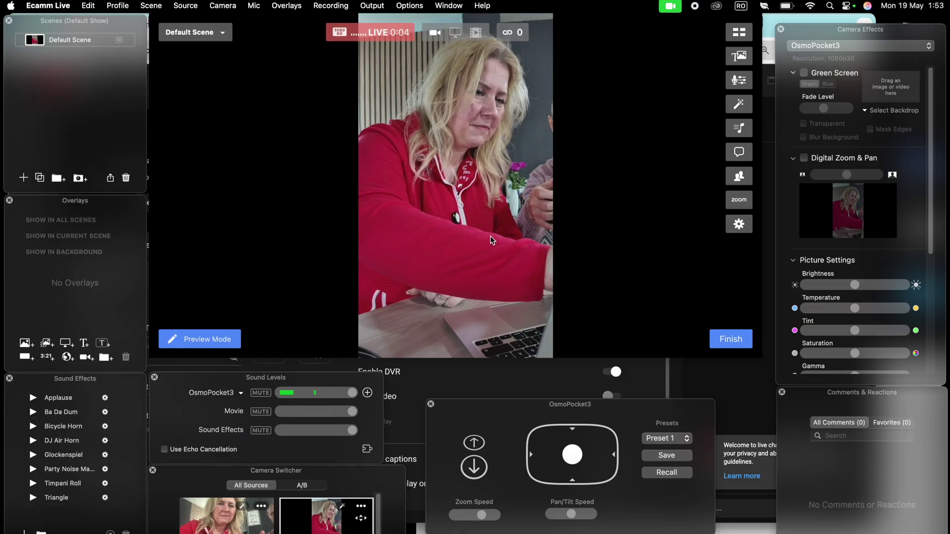
mouse_move(489, 270)
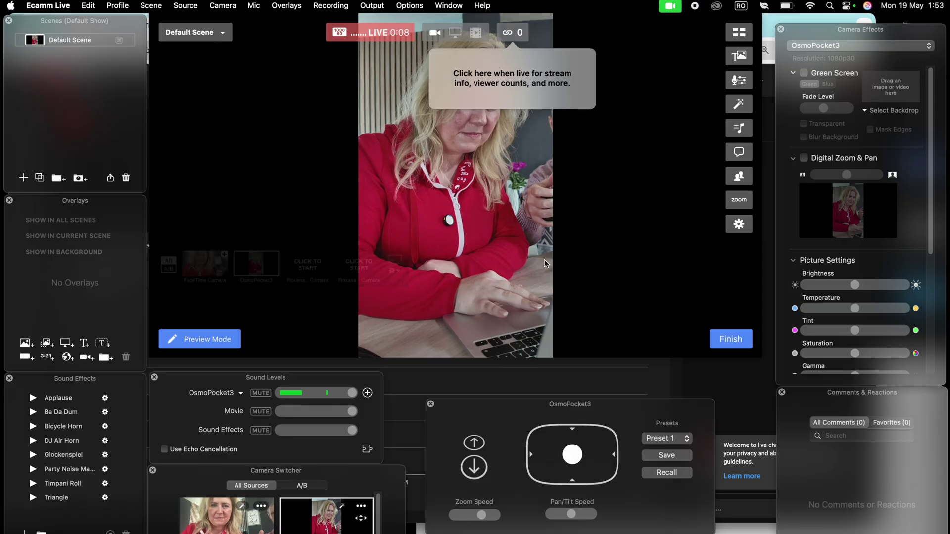
mouse_move(536, 223)
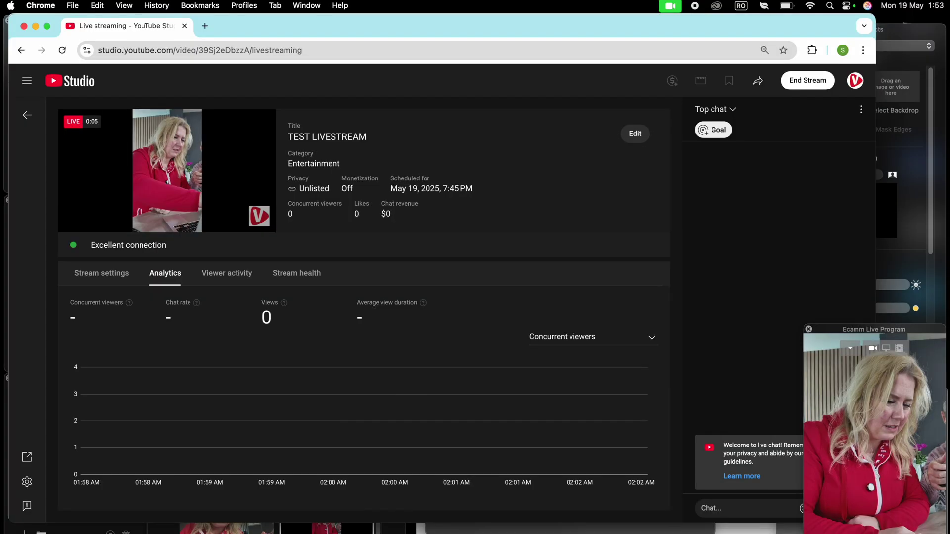
Switch to YouTube Studio, check the Unlisted live status, and view the Stream settings
key("super+Tab")
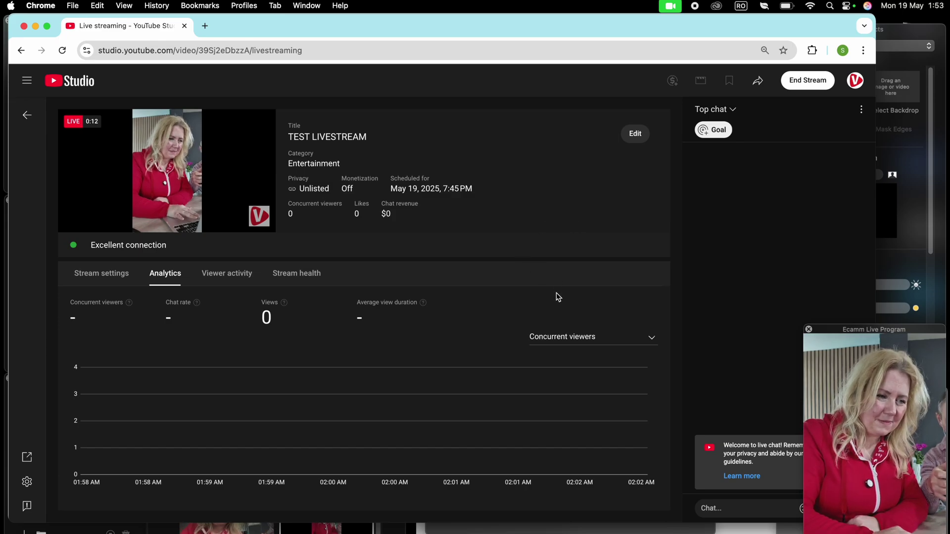
double_click(324, 189)
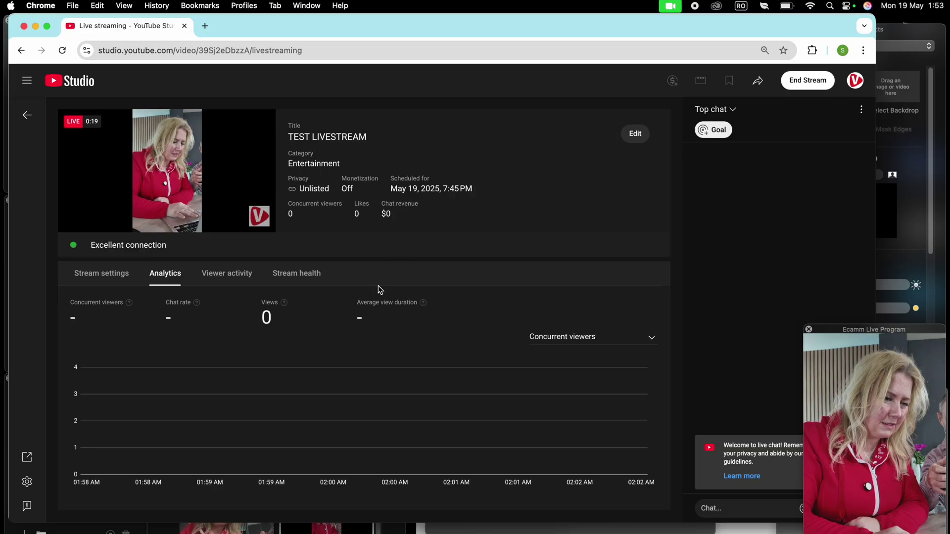
left_click(114, 279)
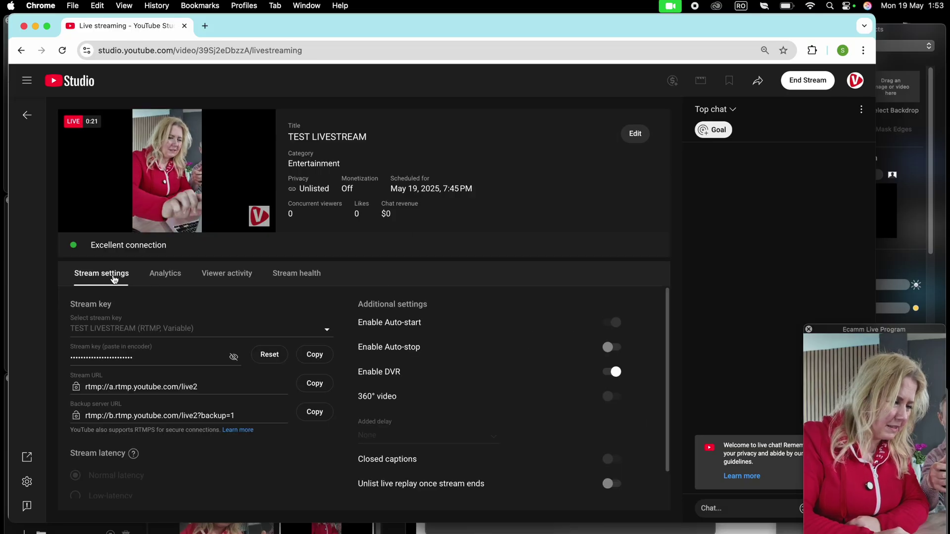
scroll(251, 297, "down", 1)
scroll(251, 297, "up", 1)
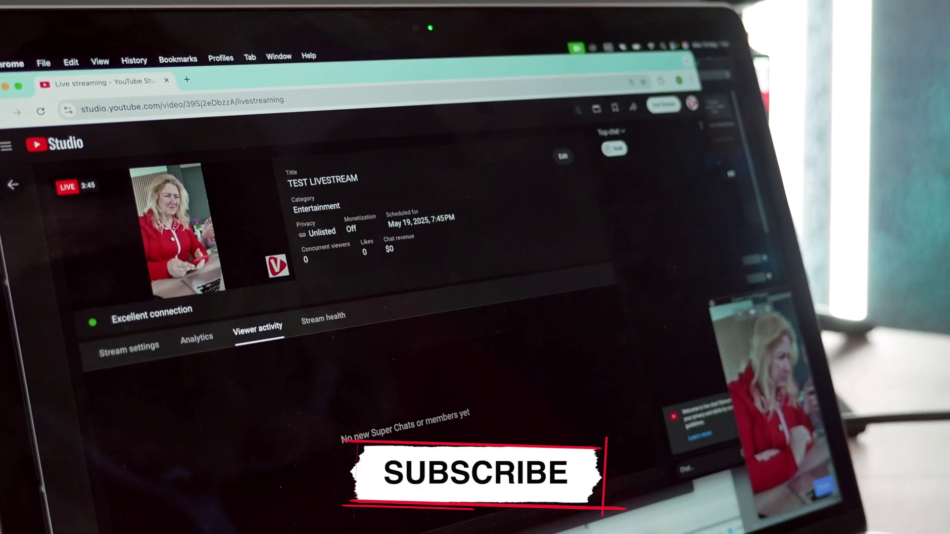
Flip to the Analytics tab, then back to the Stream settings tab
left_click(185, 312)
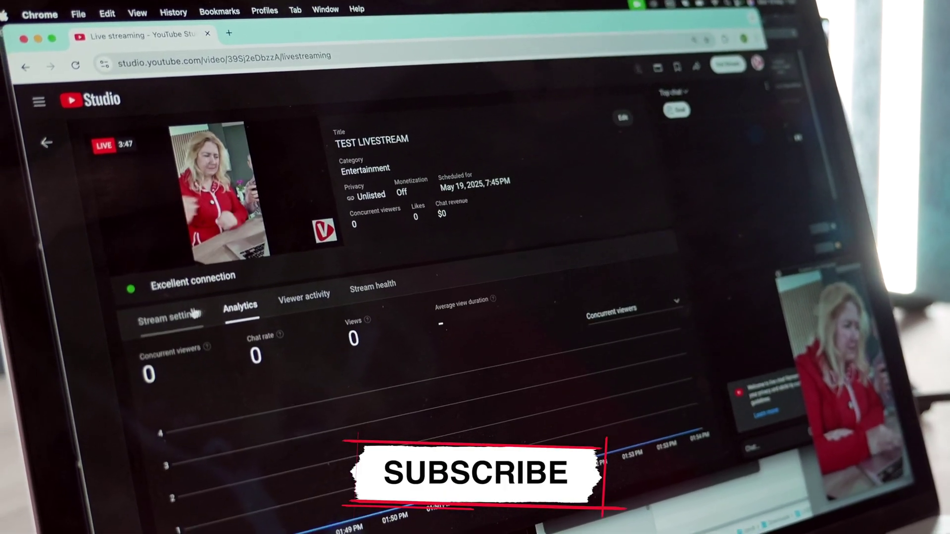
left_click(192, 309)
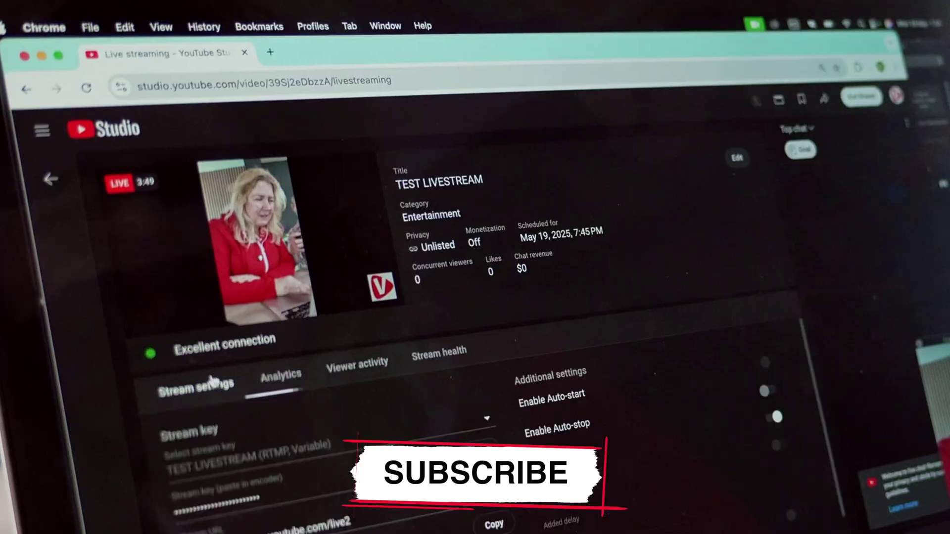